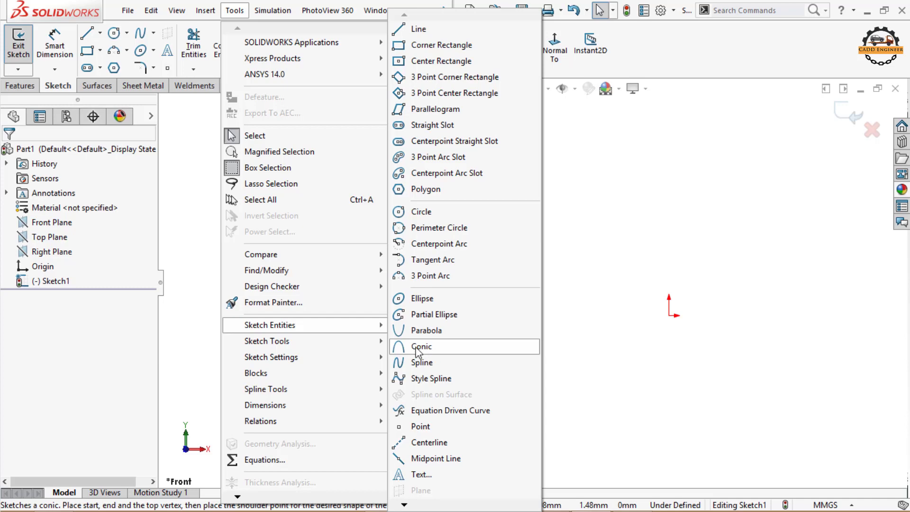
Step: Sketch a symmetric conic left of the origin, with level endpoints, its vertex above them and a Rho of about 0.69
left_click(421, 351)
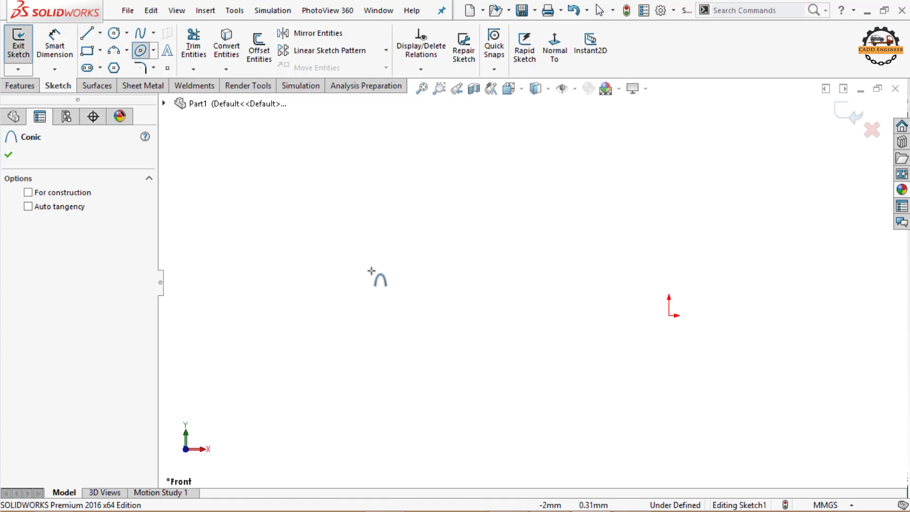
left_click(361, 289)
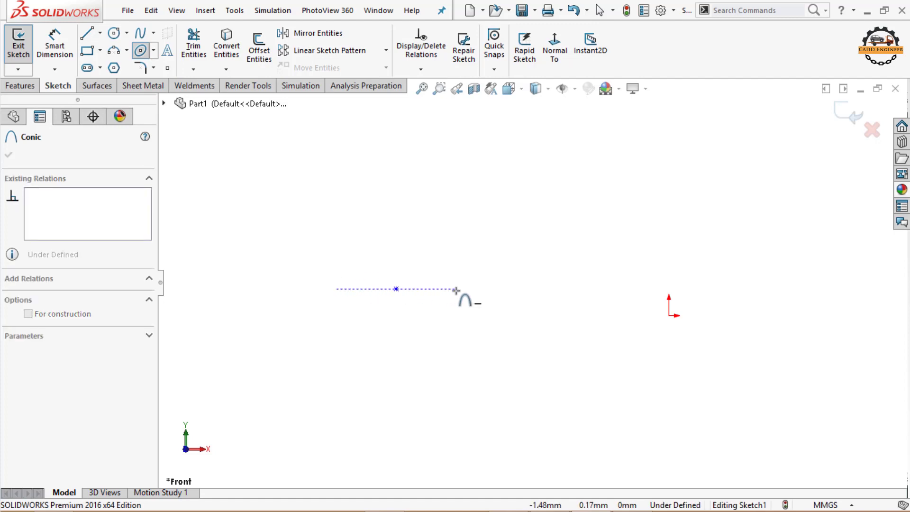
left_click(476, 289)
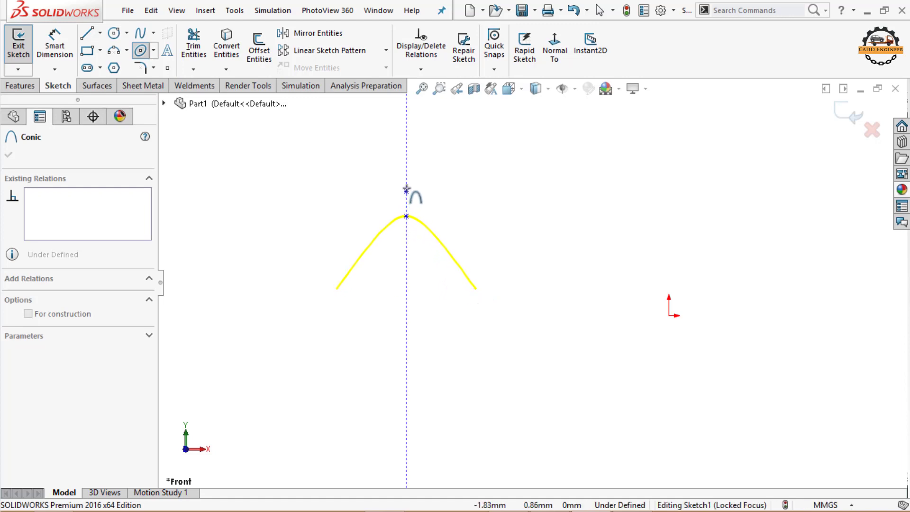
left_click(406, 179)
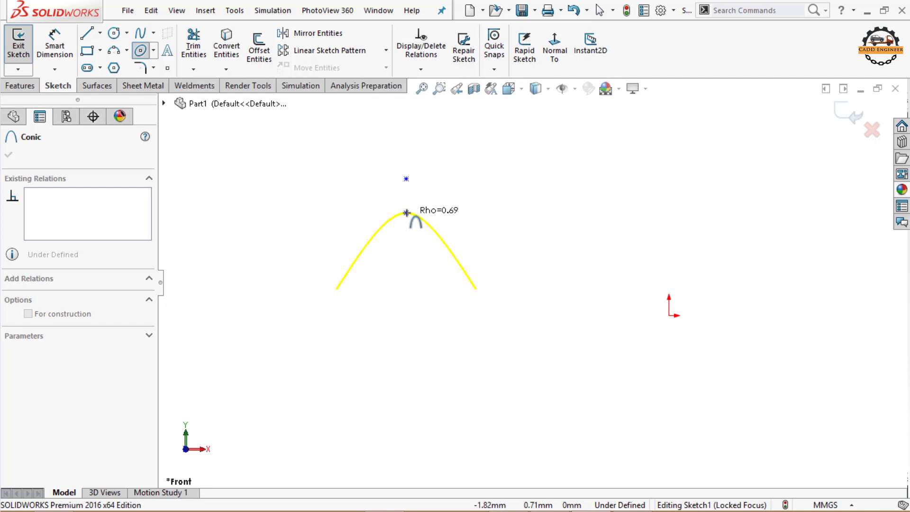
left_click(406, 211)
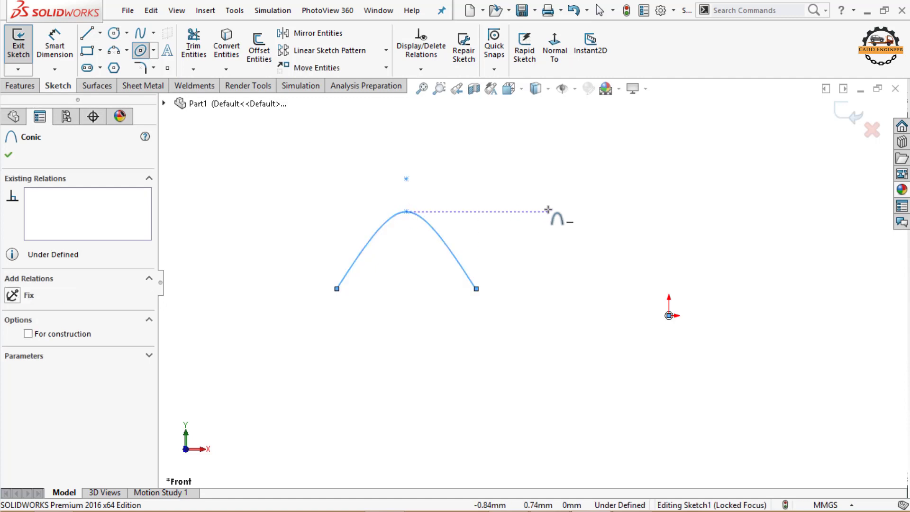
key("Escape")
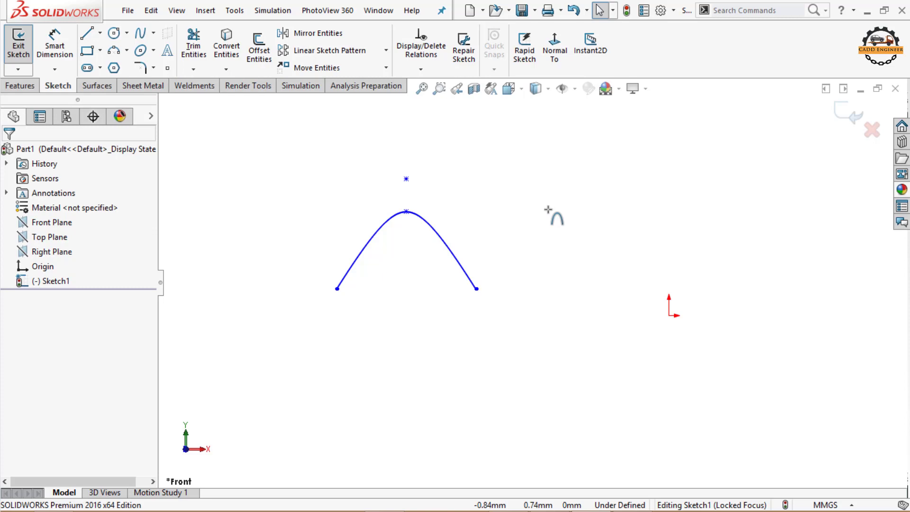
key("Escape")
Step: Delete the conic curve from the sketch
scroll(548, 210, "up", 2)
scroll(504, 262, "down", 1)
left_click_drag(534, 175, 352, 336)
key("Delete")
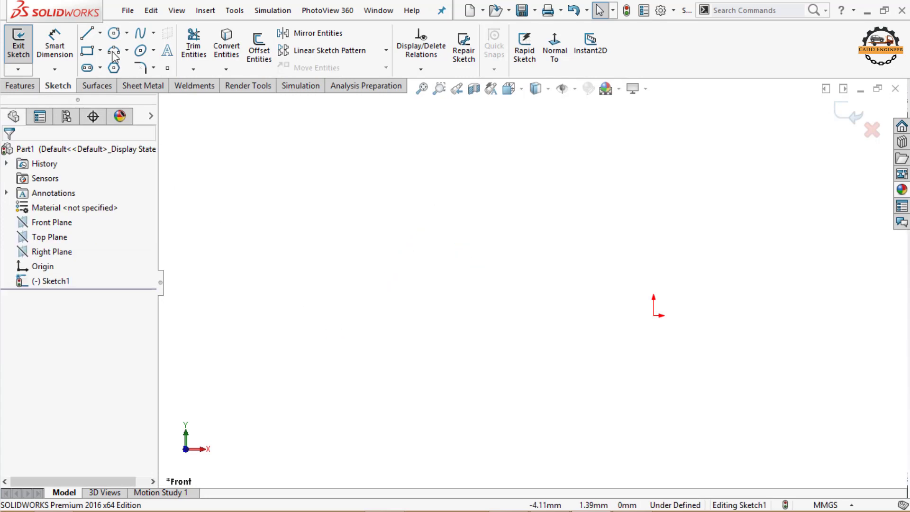
Step: Sketch two connected lines forming an inverted V about 0.79 mm wide and 0.75 mm high, left of the origin
left_click(86, 34)
left_click(335, 287)
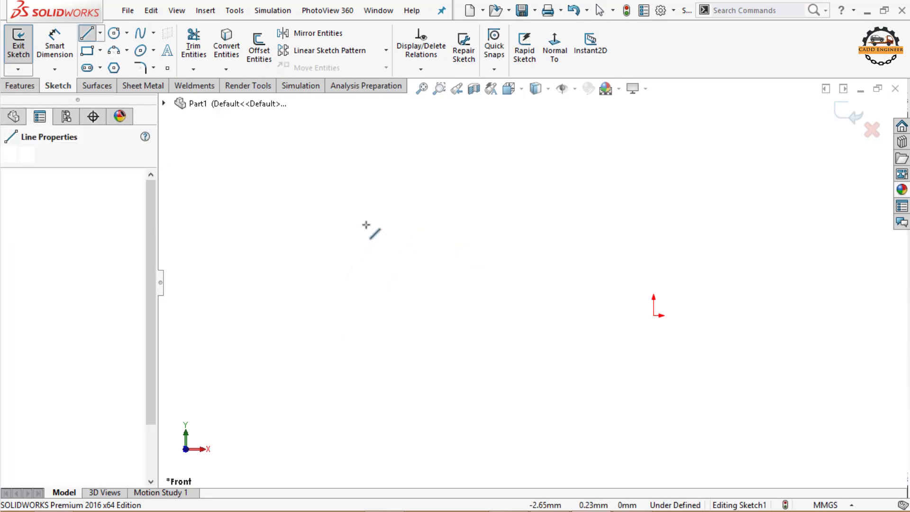
left_click(376, 198)
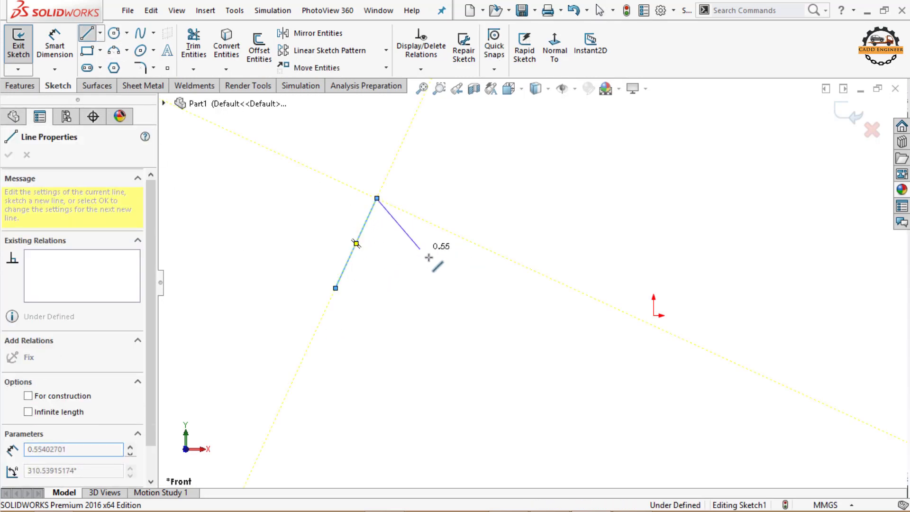
left_click(430, 288)
key("Escape")
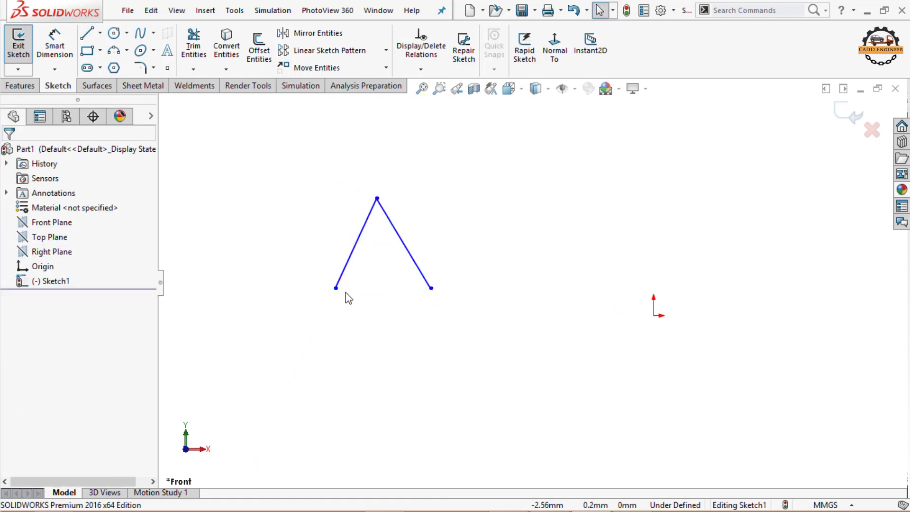
Step: Add a horizontal relation between the two lower endpoints of the inverted V
left_click(336, 288)
left_click(430, 288, "ctrl")
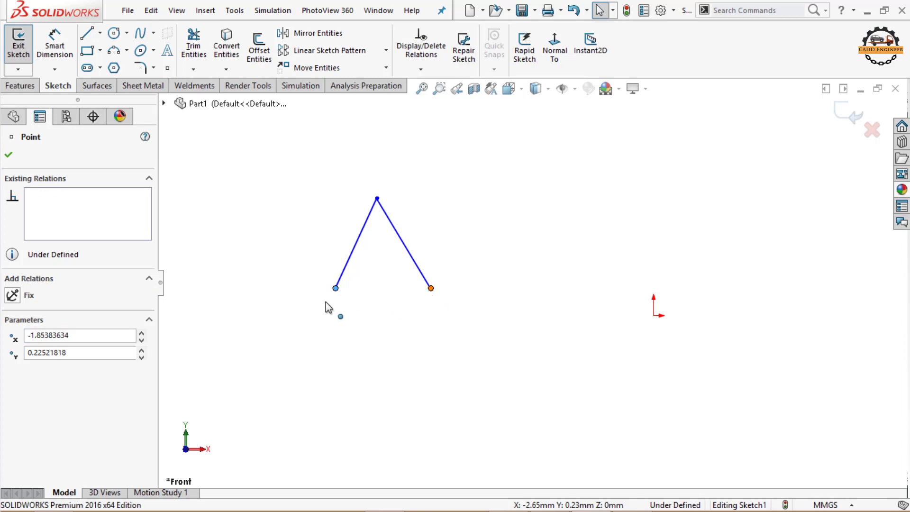
left_click(26, 372)
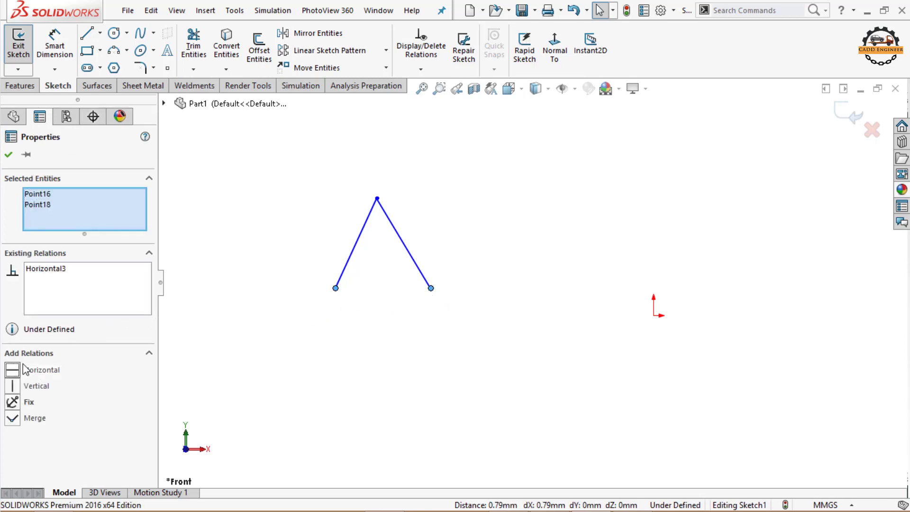
left_click(275, 363)
Step: Dimension the vertical height from the V's lower-left endpoint to its apex as 1 mm
left_click(53, 50)
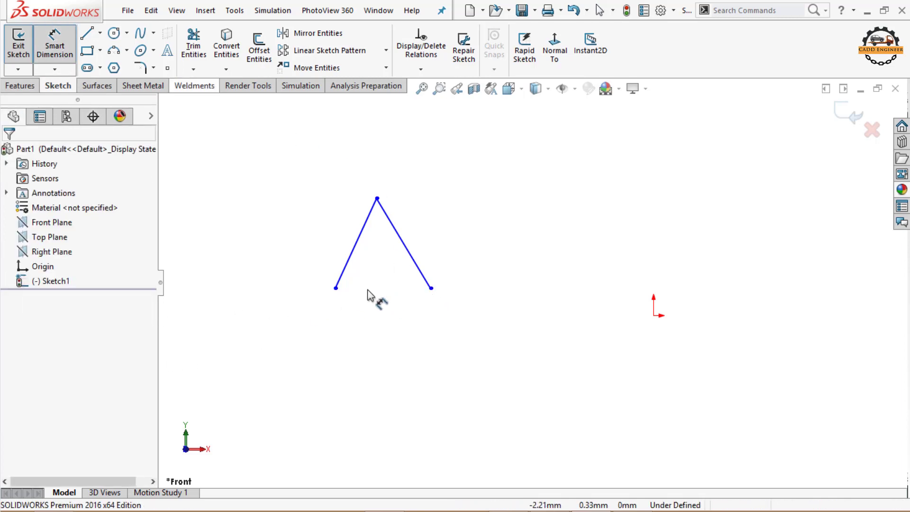
left_click(335, 288)
left_click(377, 198)
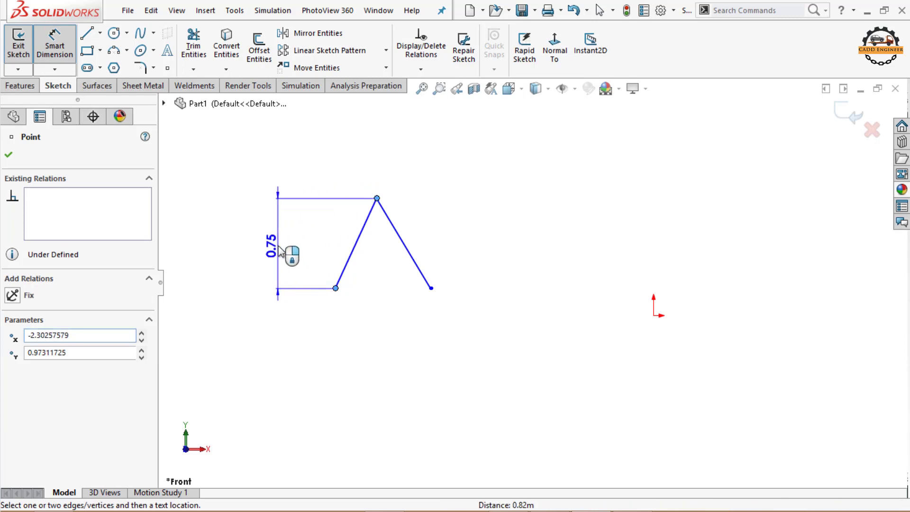
left_click(278, 244)
type("1")
key("Return")
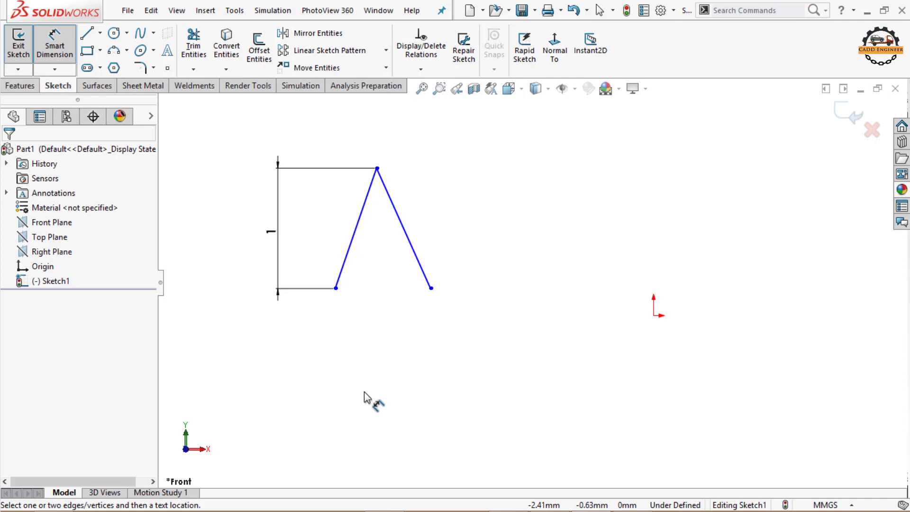
key("Escape")
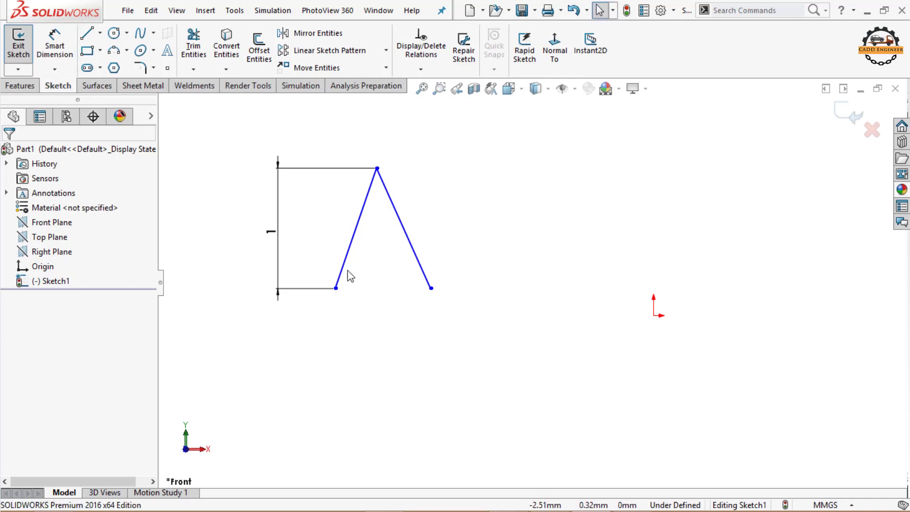
Step: Convert both lines of the inverted V to construction geometry
left_click(343, 268)
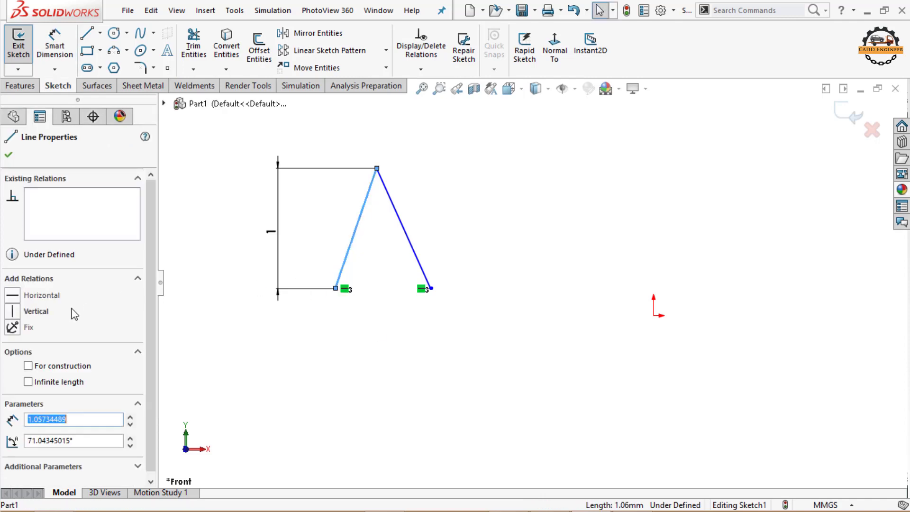
left_click(28, 366)
left_click(298, 347)
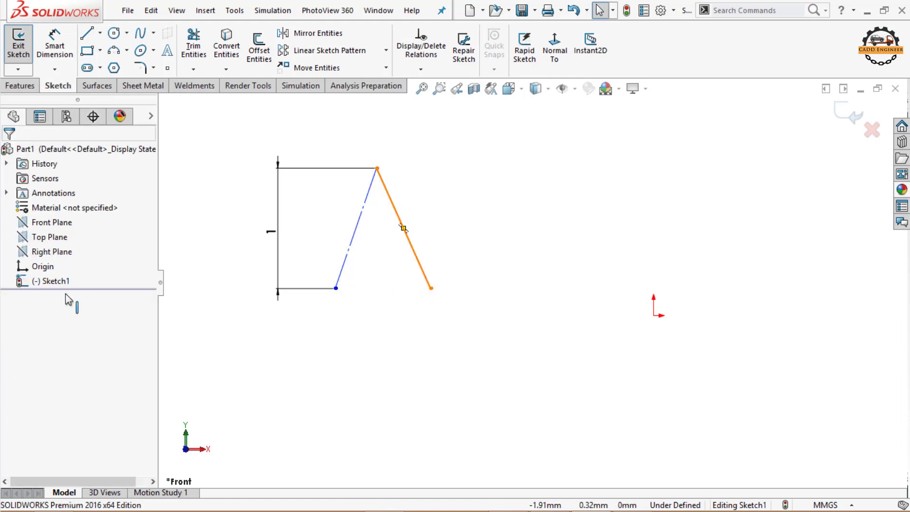
left_click(403, 228)
left_click(28, 365)
left_click(365, 337)
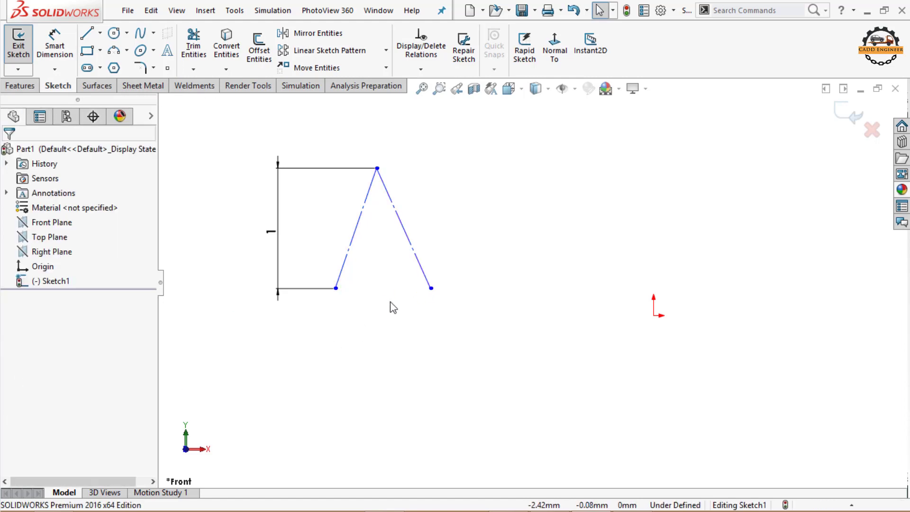
Step: Copy the inverted V with its height dimension from its apex to two spaced positions on its right, keeping relations
left_click_drag(522, 146, 256, 333)
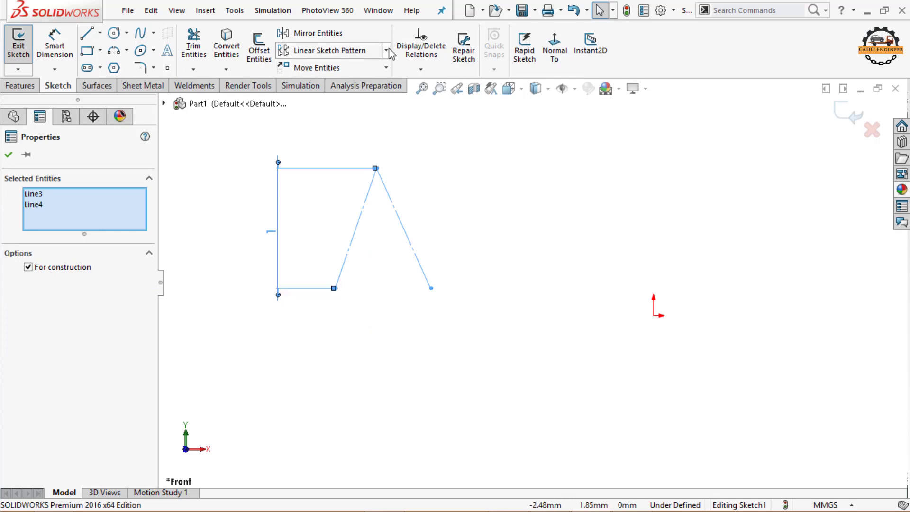
left_click(387, 68)
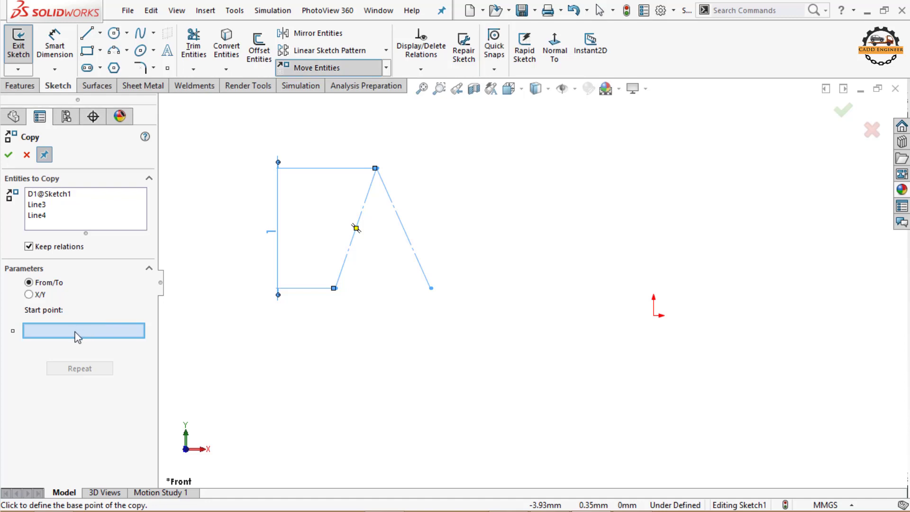
left_click(375, 168)
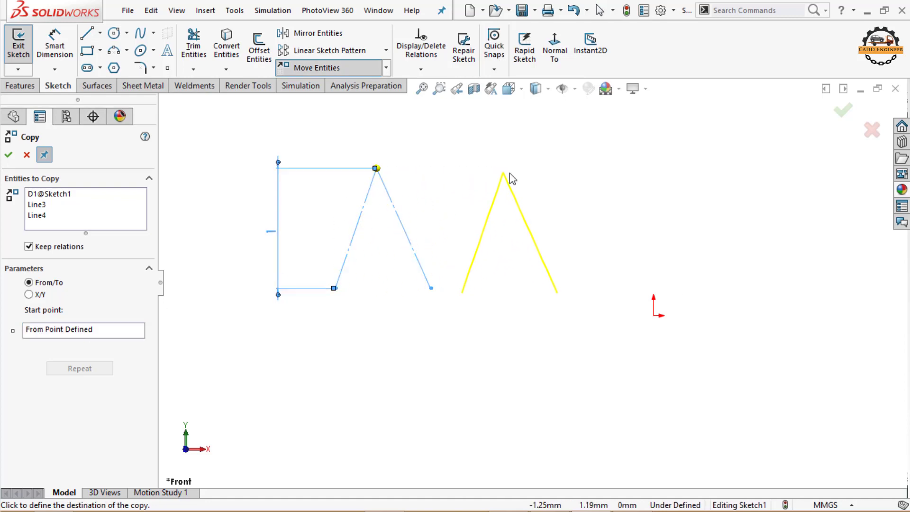
left_click(526, 173)
left_click(684, 168)
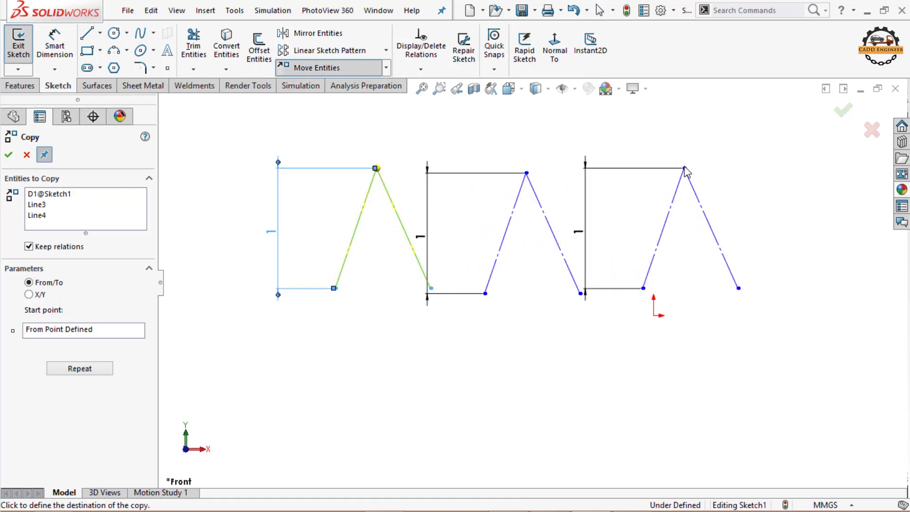
key("Escape")
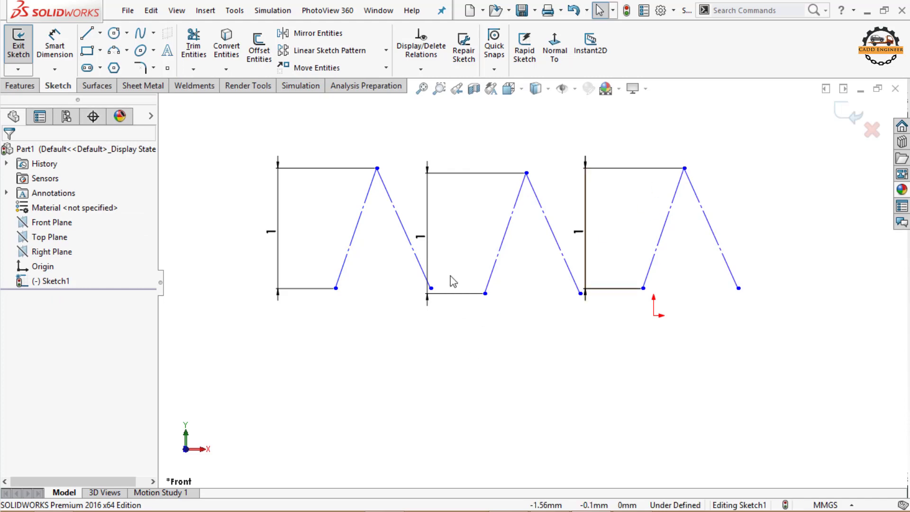
Step: Move the height dimensions of the two copied V shapes closer to their lines
left_click_drag(429, 241, 468, 242)
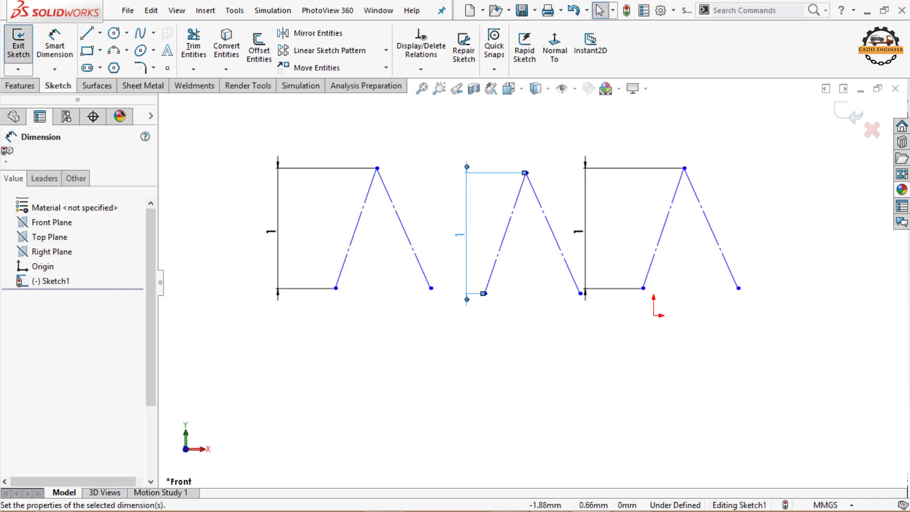
left_click_drag(584, 233, 618, 236)
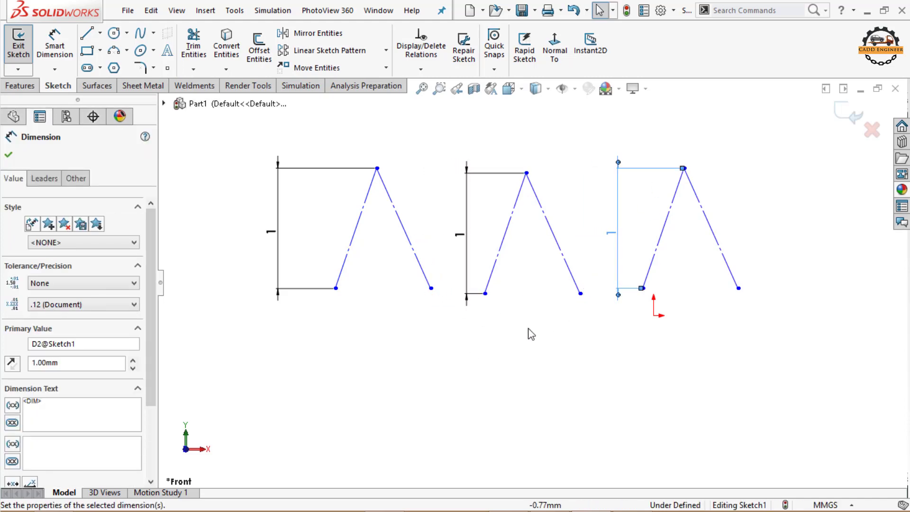
left_click(328, 322)
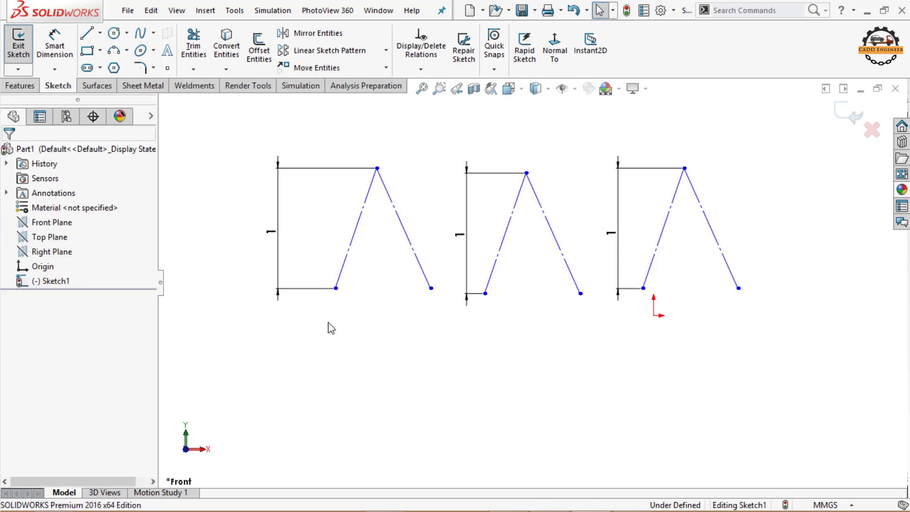
Step: Sketch a conic between the first V's lower endpoints, using its apex as the top vertex, with a Rho of about 0.34
left_click(155, 51)
left_click(165, 117)
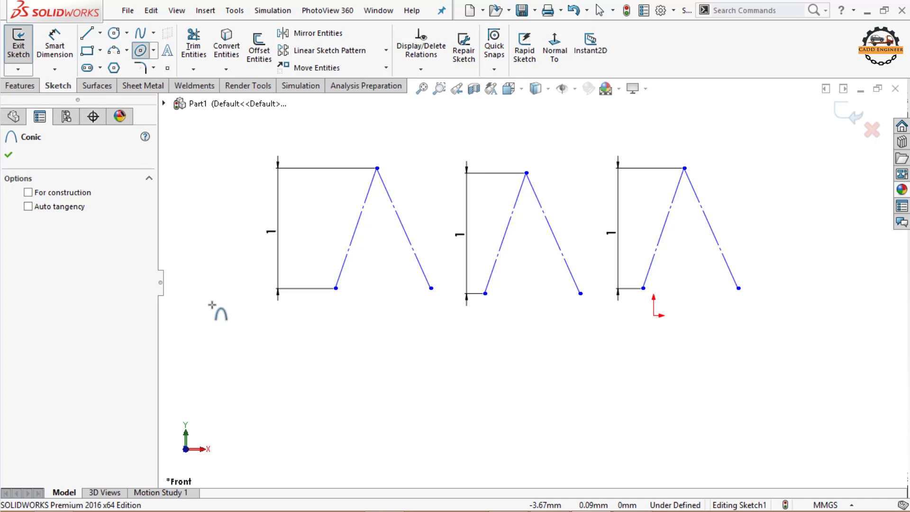
left_click(336, 287)
left_click(431, 287)
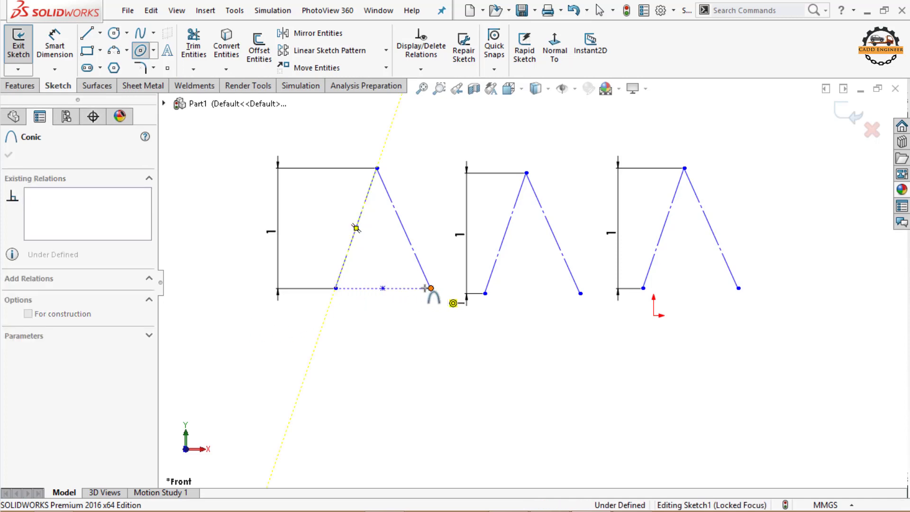
left_click(376, 169)
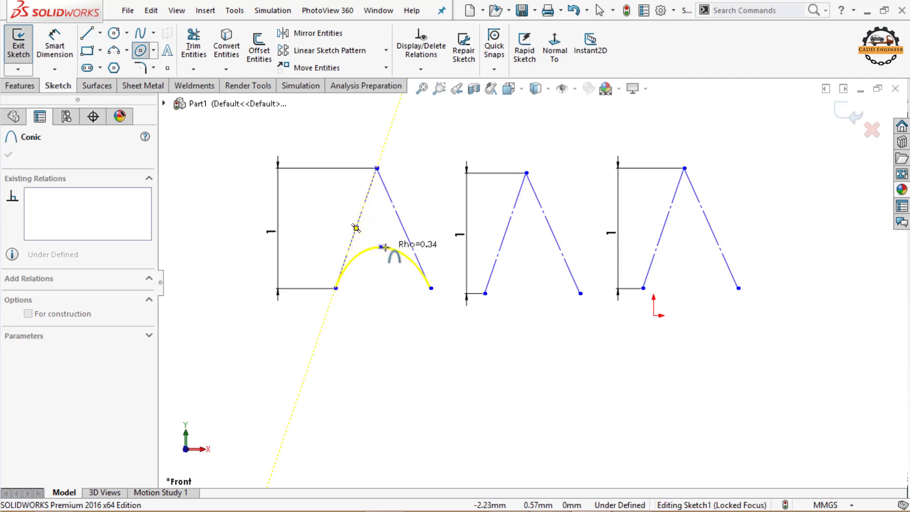
left_click(383, 246)
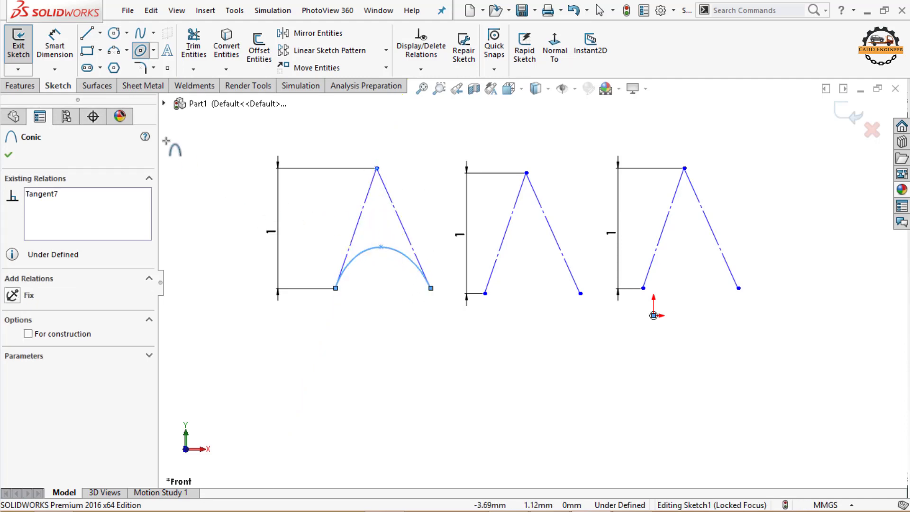
Step: Dimension the Rho value of the conic in the first V as 0.5
left_click(66, 59)
scroll(377, 249, "down", 2)
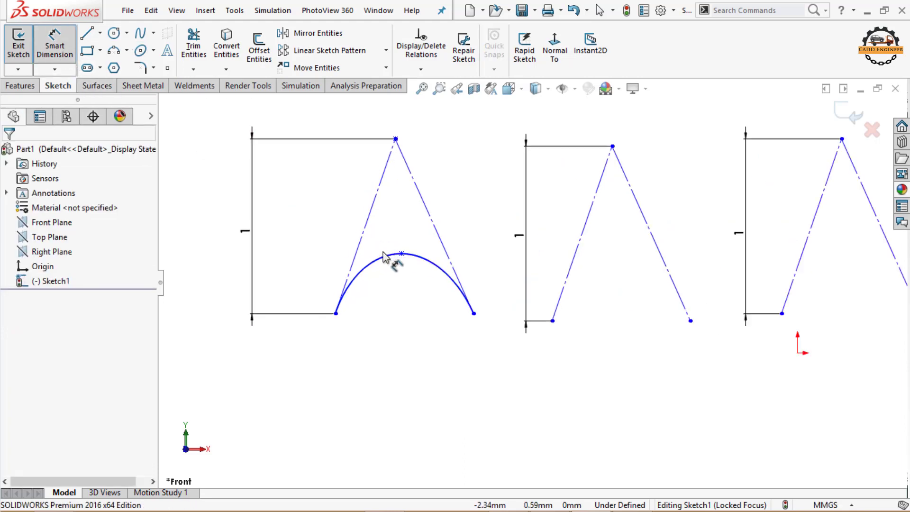
left_click(378, 262)
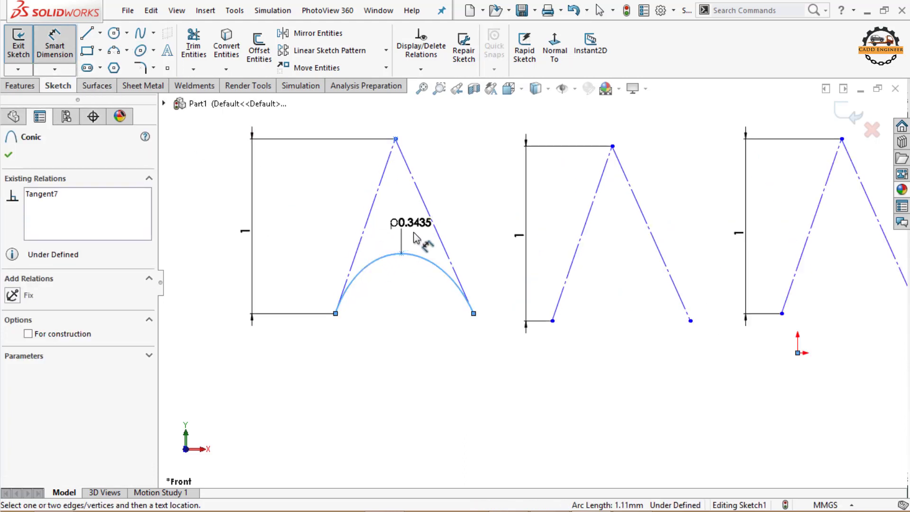
left_click(403, 226)
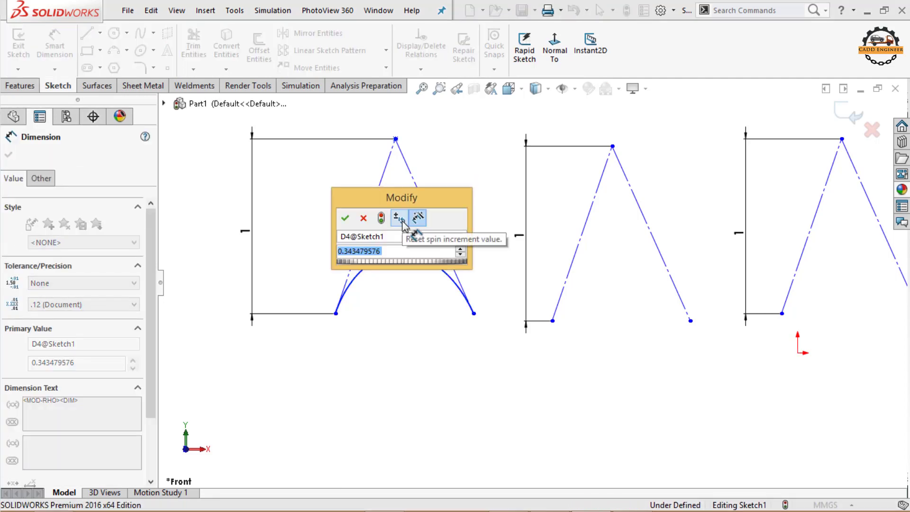
type("0.5")
key("Return")
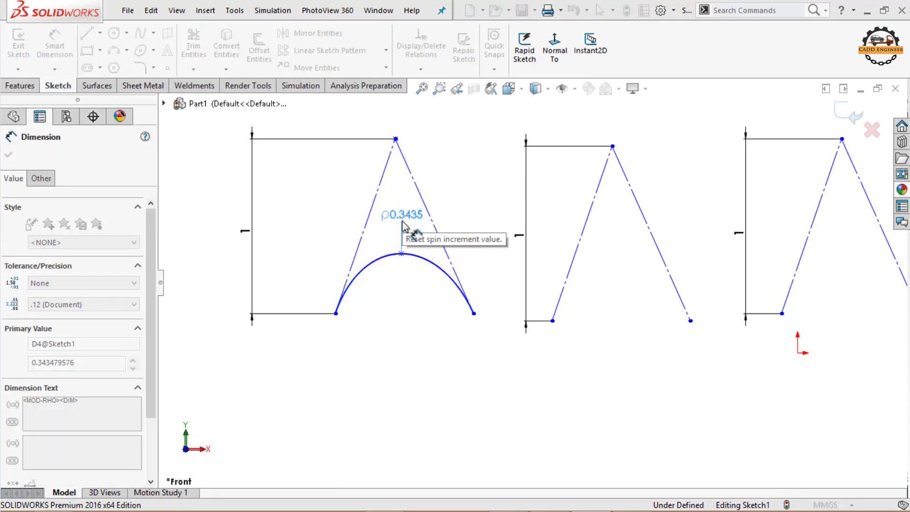
Step: Sketch a conic between the second V's lower endpoints, using its apex as the top vertex, with a Rho of about 0.56
left_click(400, 323)
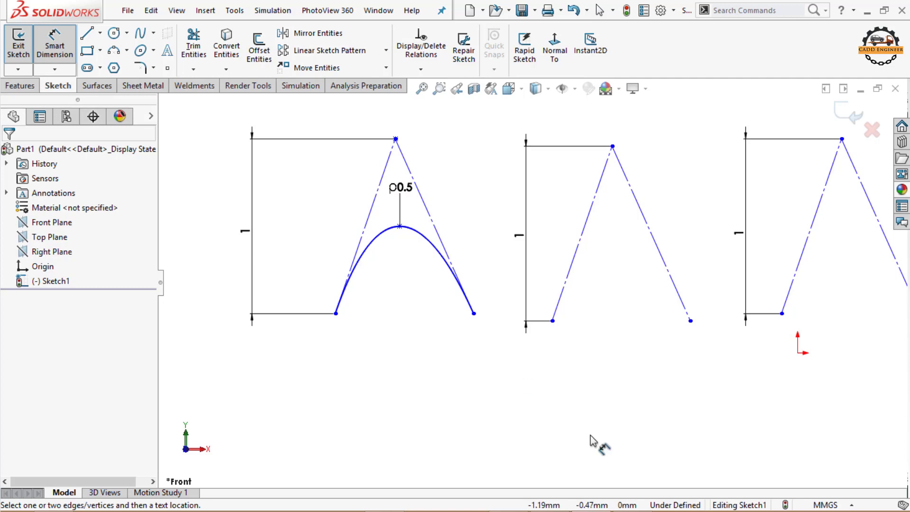
left_click(153, 51)
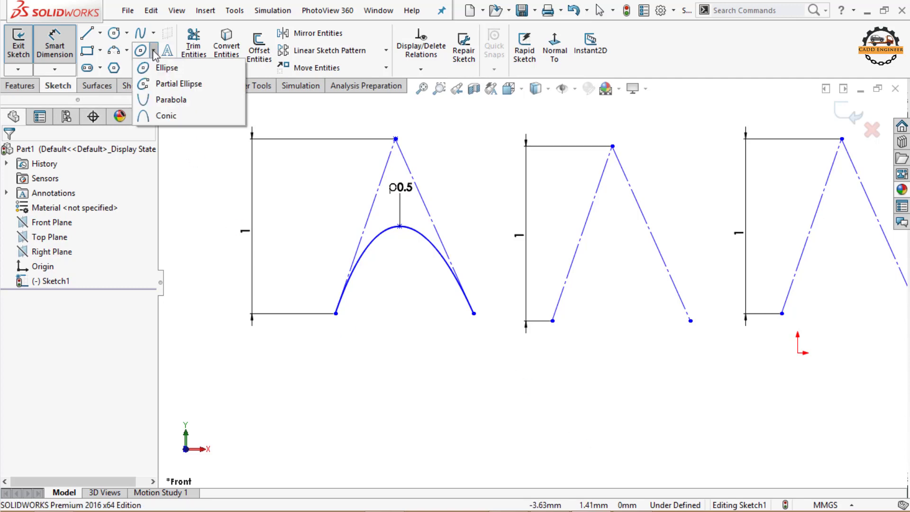
left_click(163, 115)
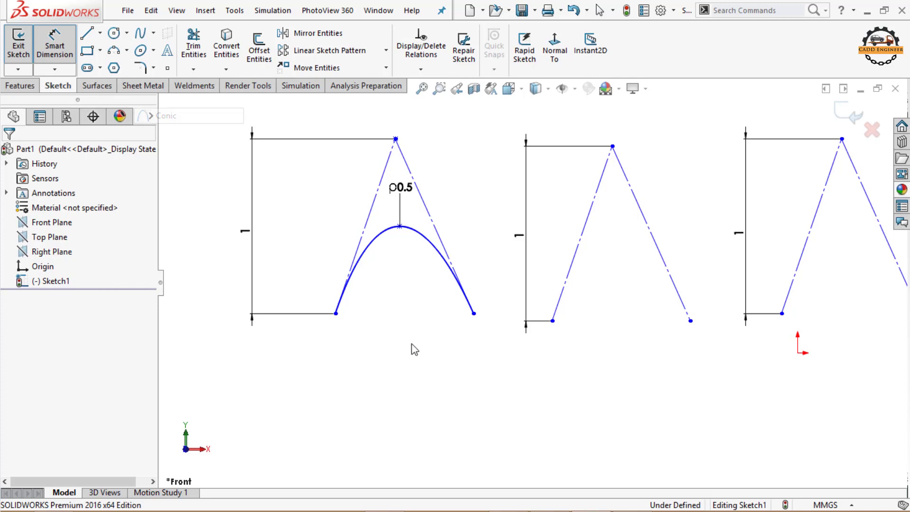
left_click(552, 320)
left_click(690, 320)
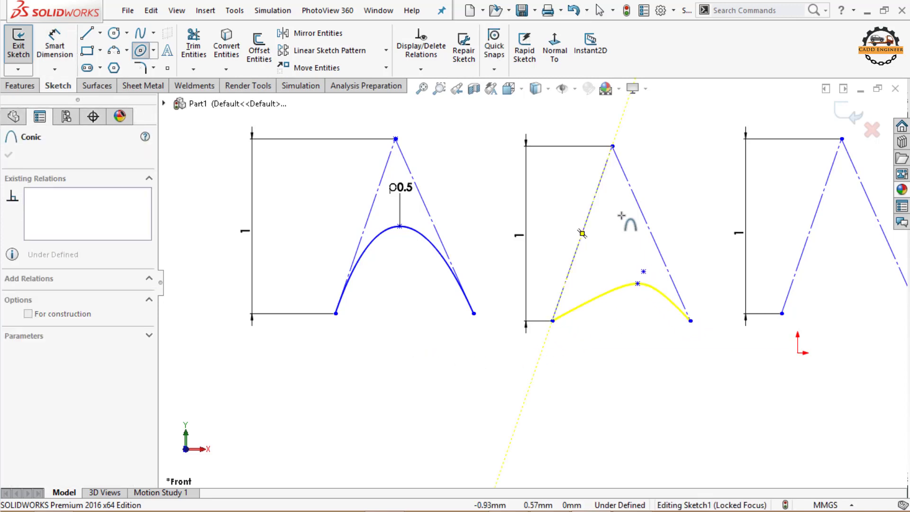
left_click(611, 146)
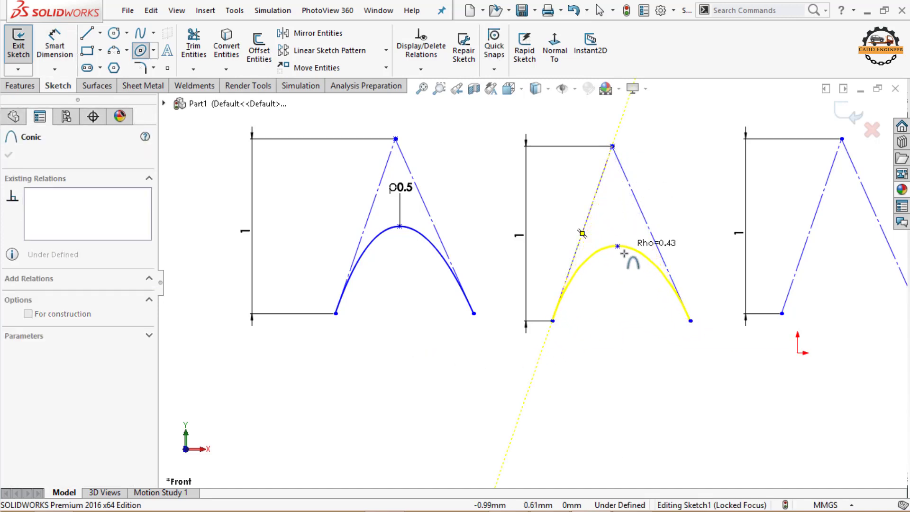
left_click(613, 222)
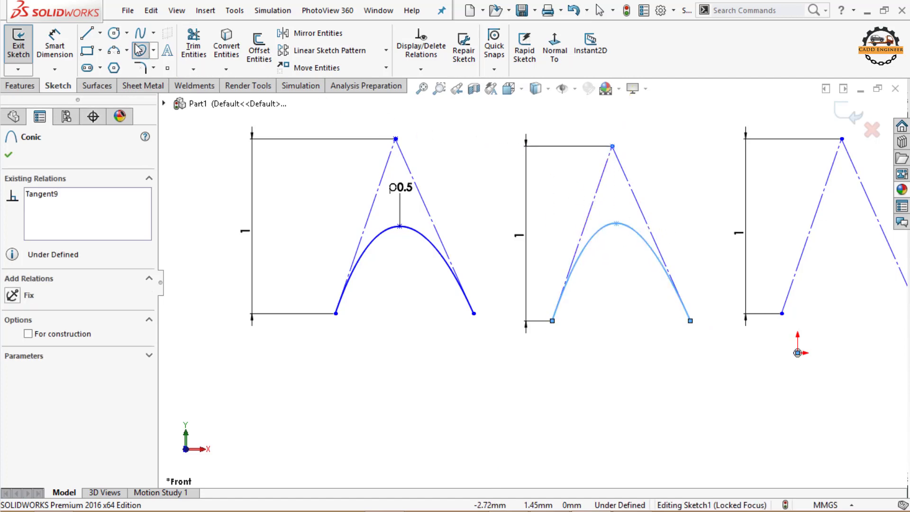
Step: Dimension the Rho value of the conic in the second V as 0.05
left_click(60, 55)
left_click(586, 239)
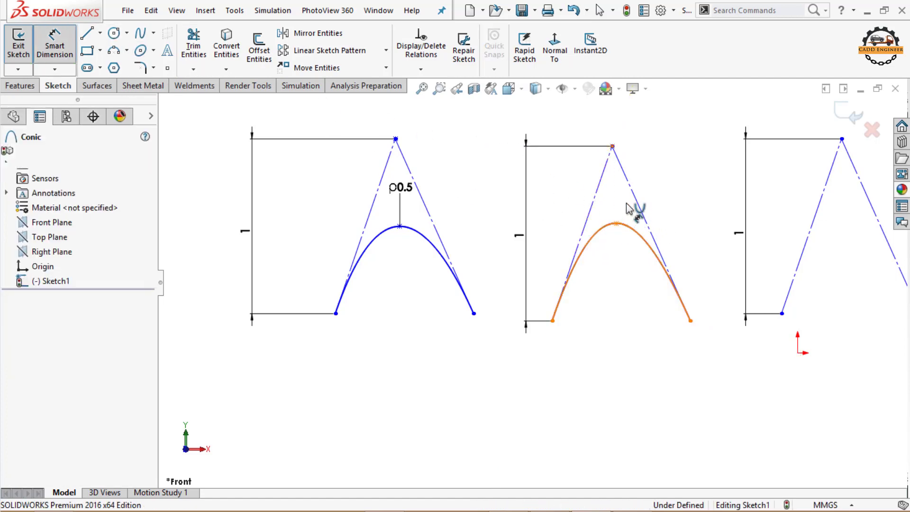
left_click(661, 189)
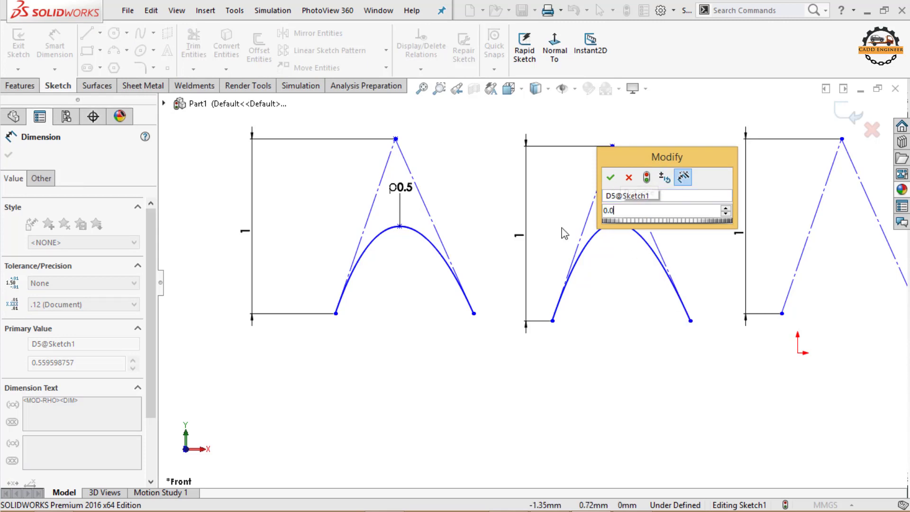
key("Return")
left_click(611, 394)
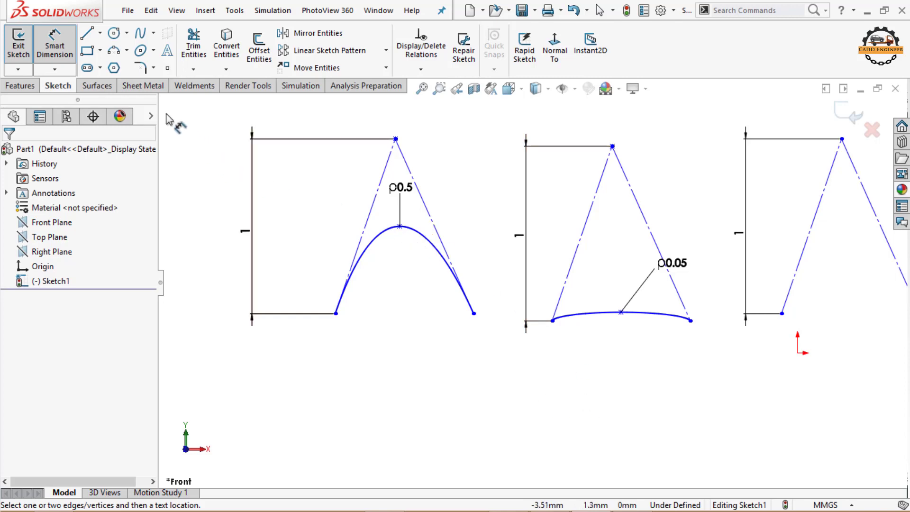
Step: Sketch a conic between the third V's lower endpoints, using its apex as the top vertex, with a Rho of about 0.38
left_click(153, 51)
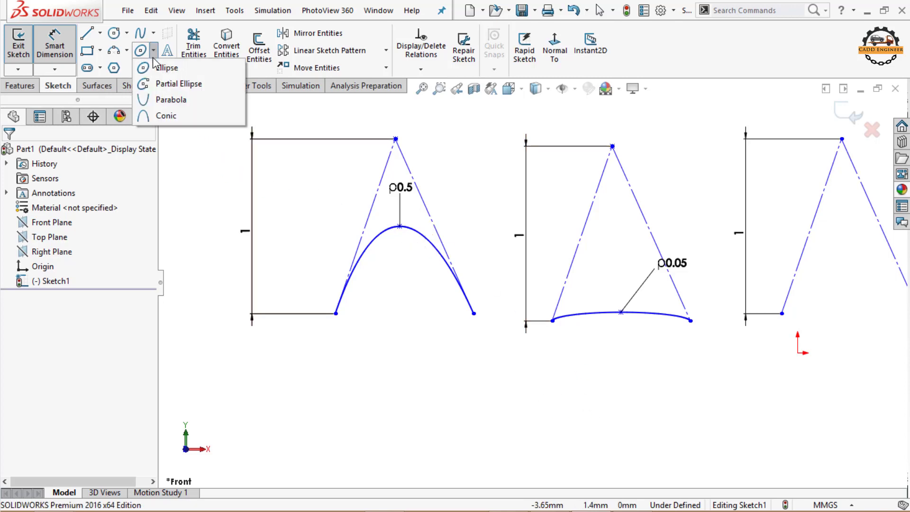
left_click(165, 117)
scroll(733, 333, "up", 2)
scroll(757, 320, "down", 1)
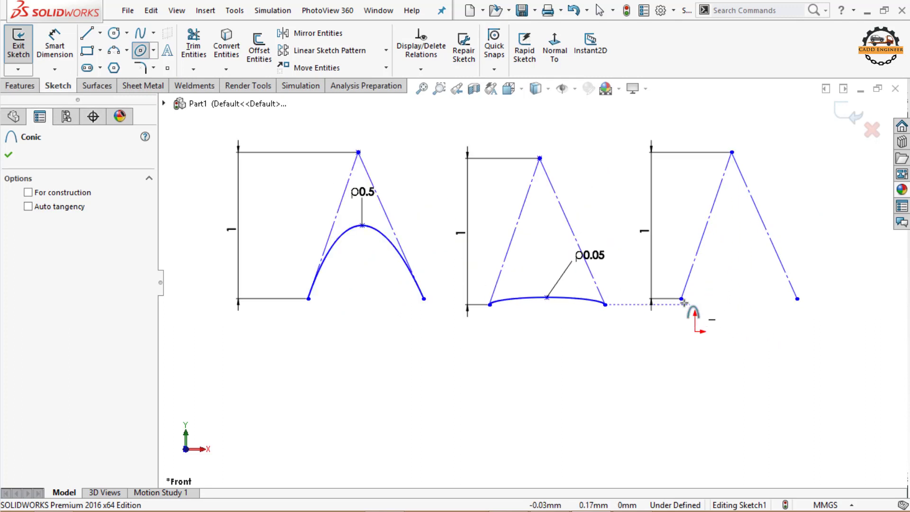
left_click(682, 299)
left_click(682, 300)
left_click(796, 299)
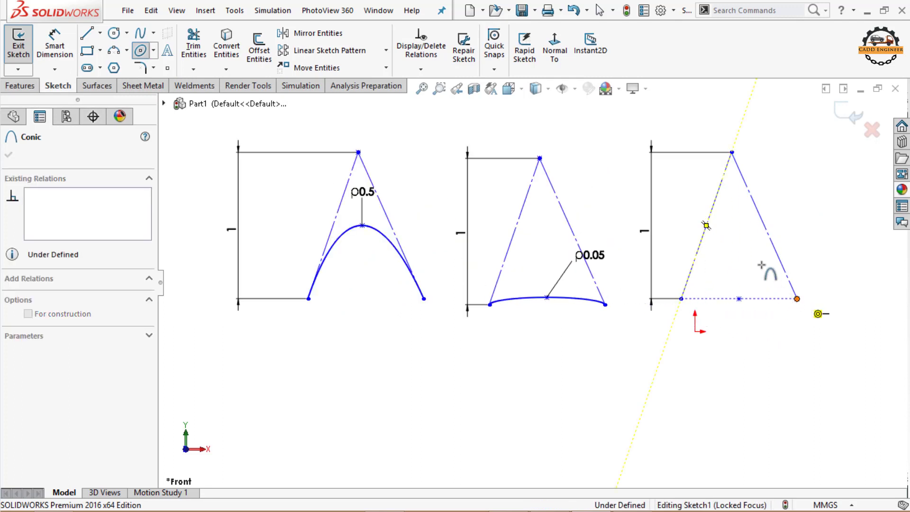
left_click(732, 153)
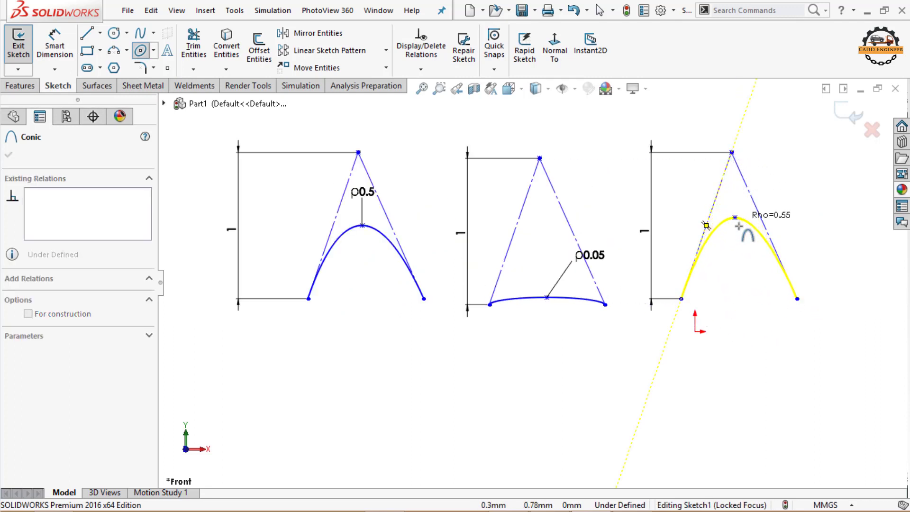
left_click(736, 242)
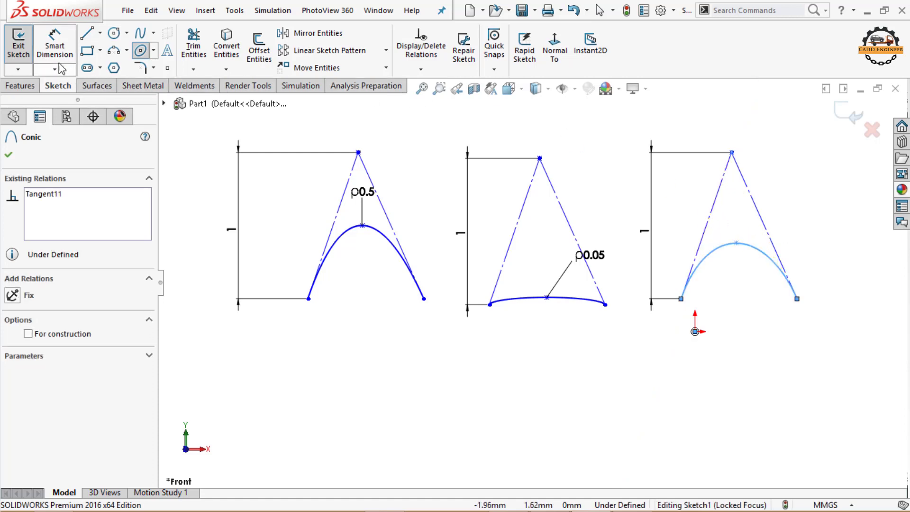
Step: Dimension the Rho value of the conic in the third V as 0.95
left_click(55, 45)
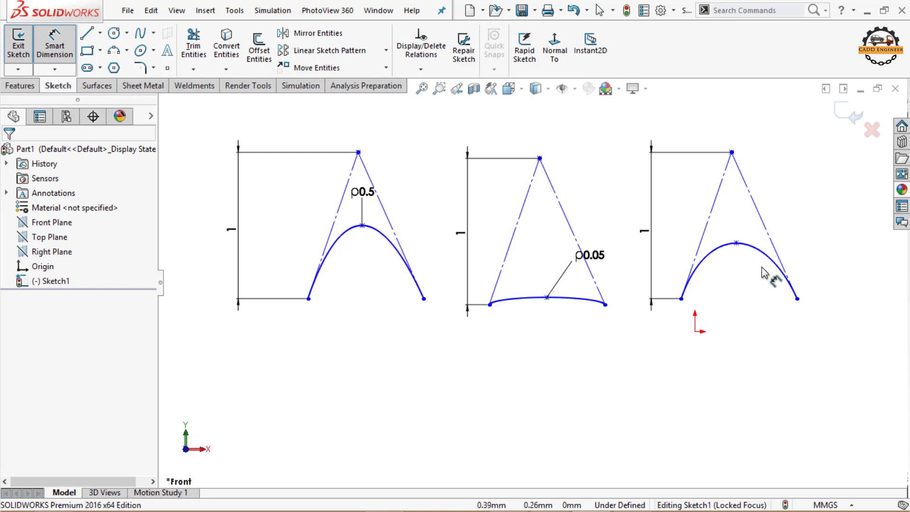
left_click(757, 251)
left_click(801, 211)
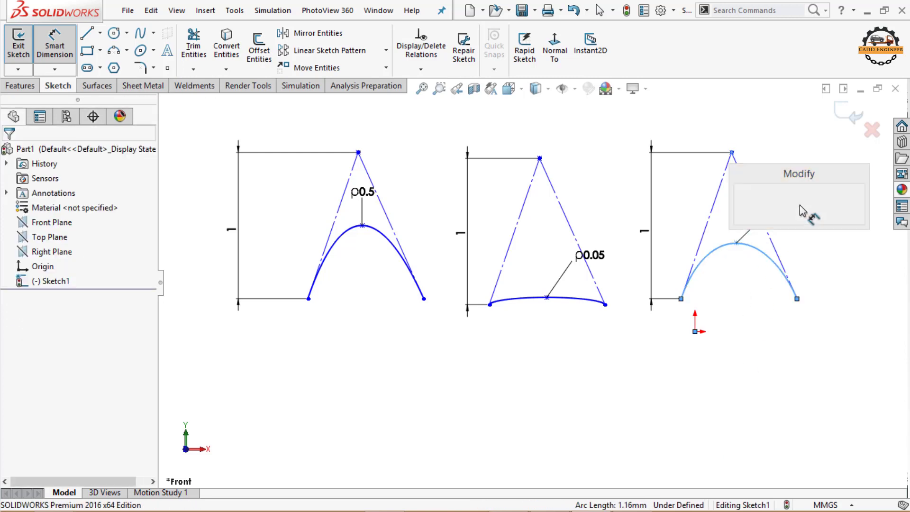
type("0.95")
key("Return")
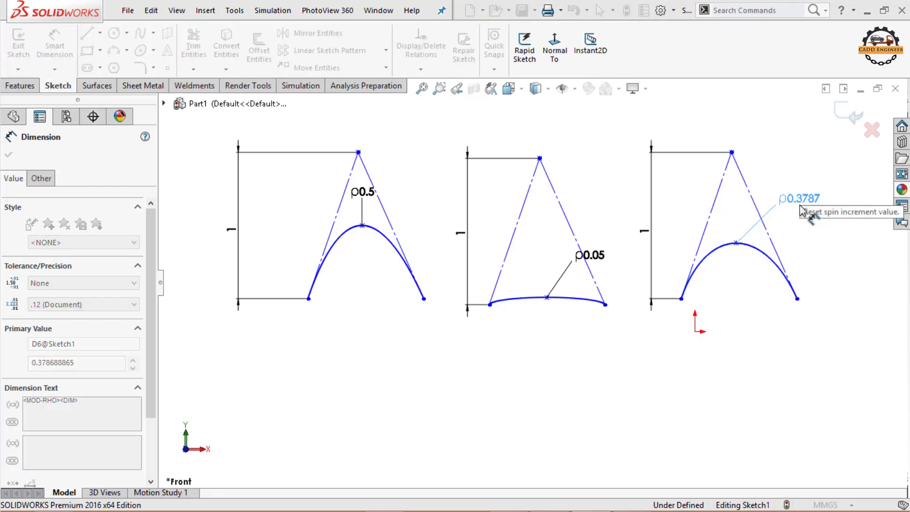
left_click(781, 375)
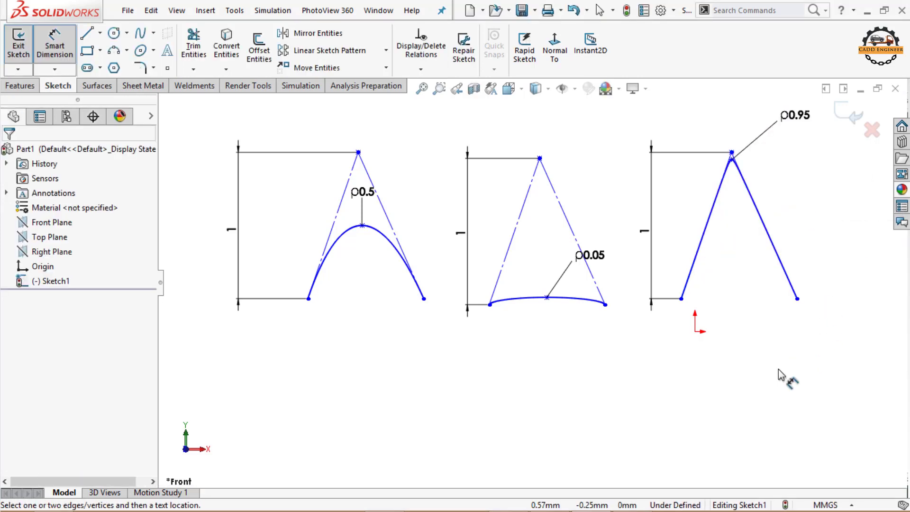
Step: Set the Rho dimension of the conic in the third V to 0.75
left_click(796, 116)
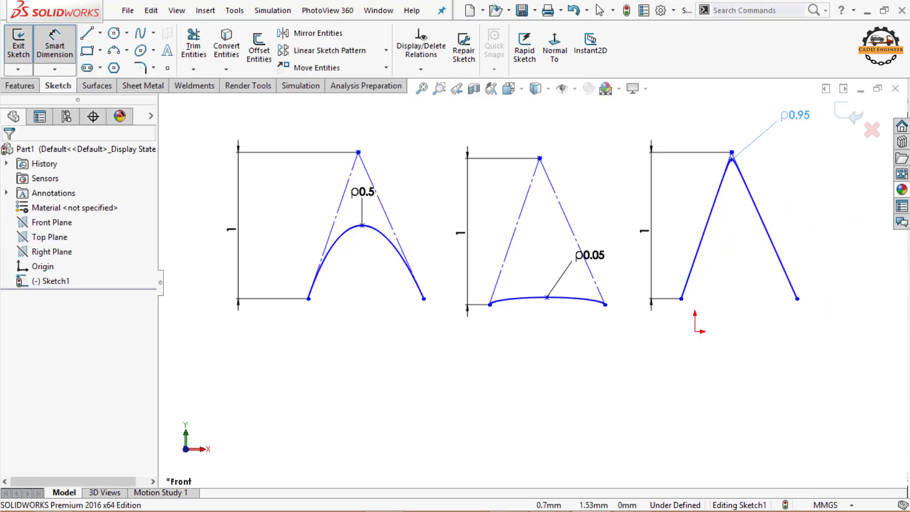
double_click(796, 116)
type("0.75")
key("Return")
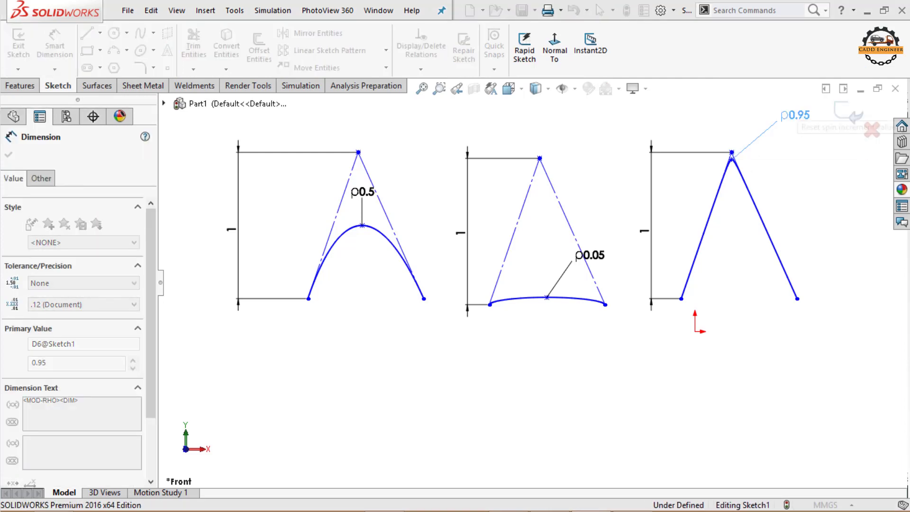
left_click(761, 387)
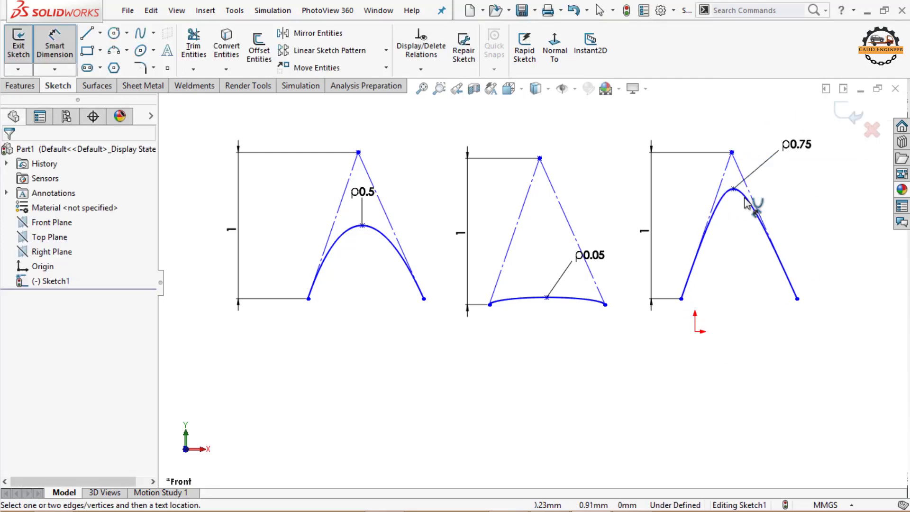